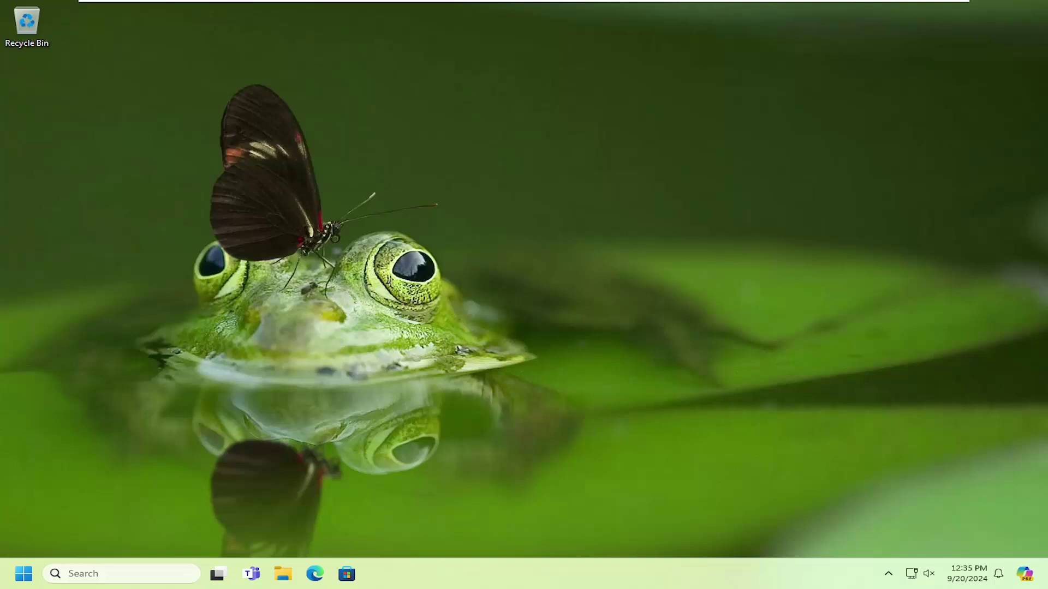
click(1, 584)
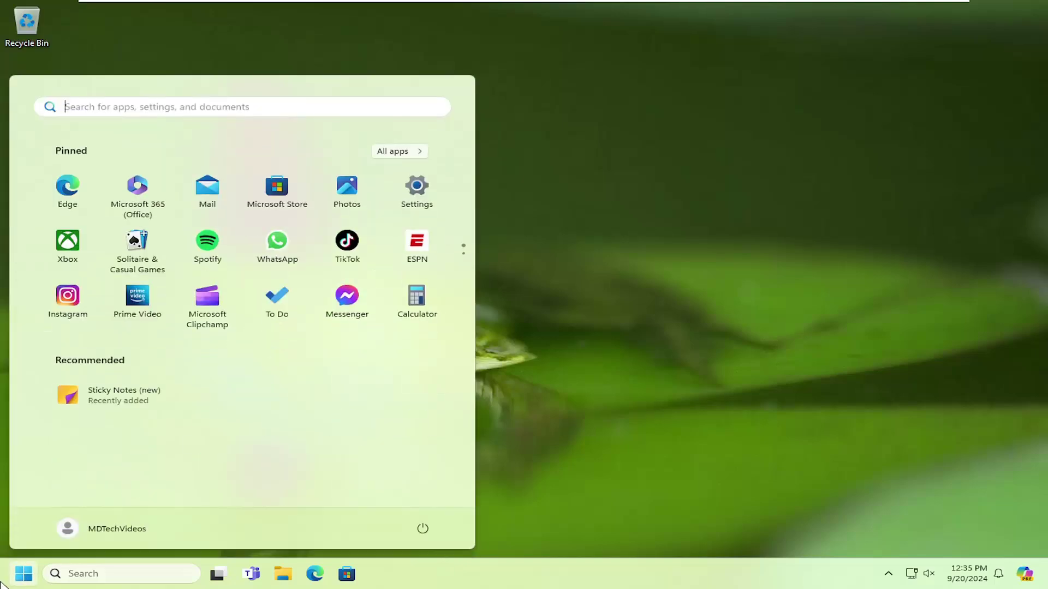
text(device manager)
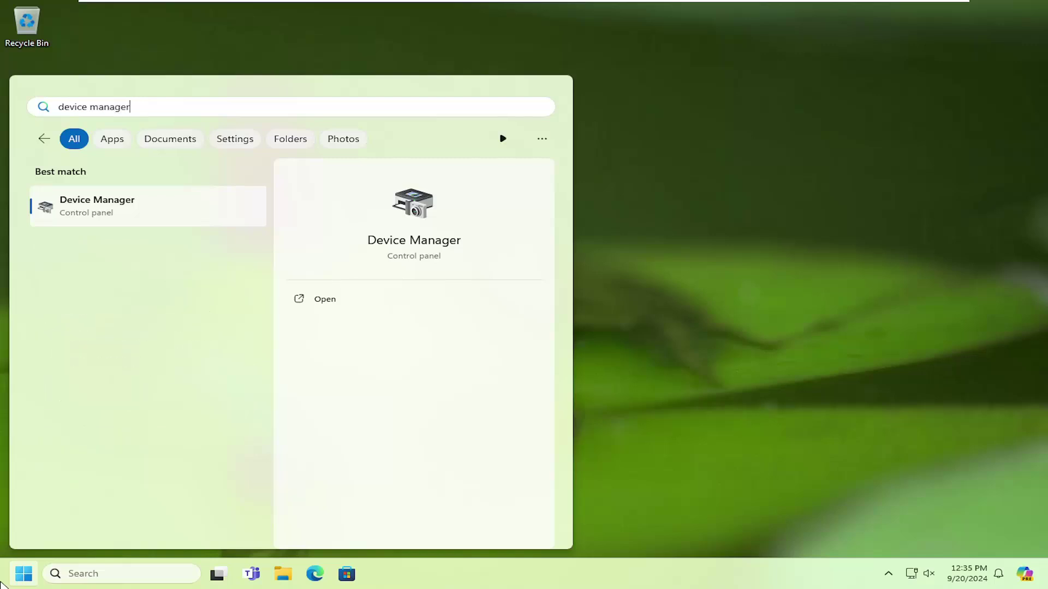
click(116, 209)
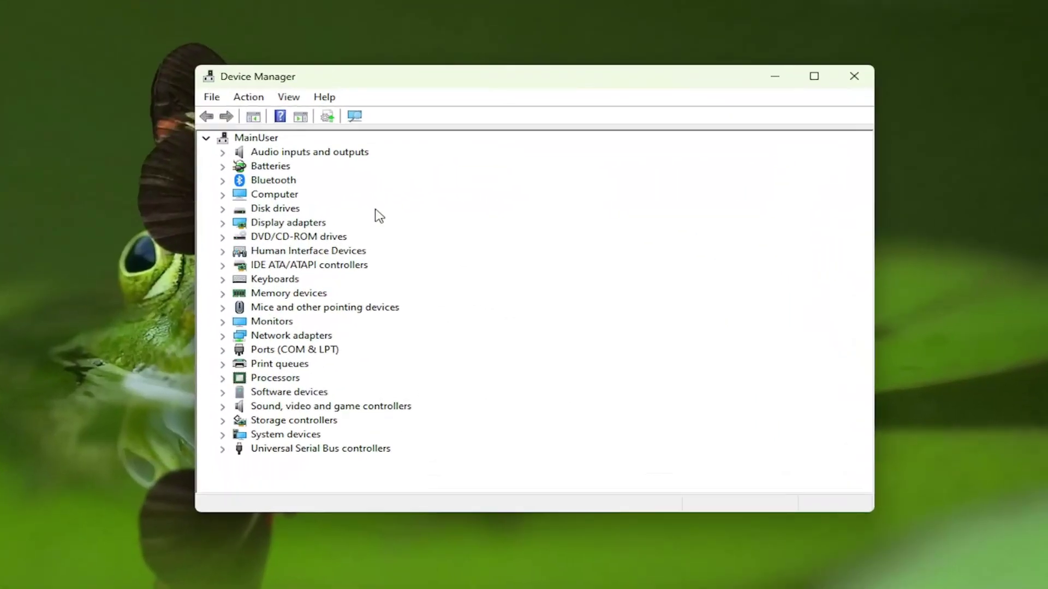
double_click(255, 178)
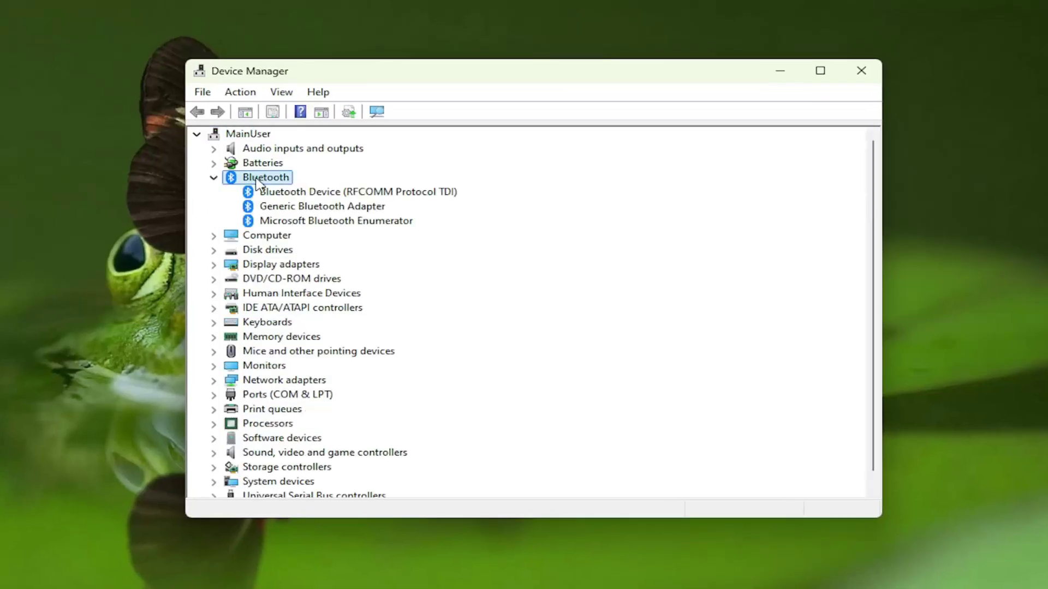
click(331, 197)
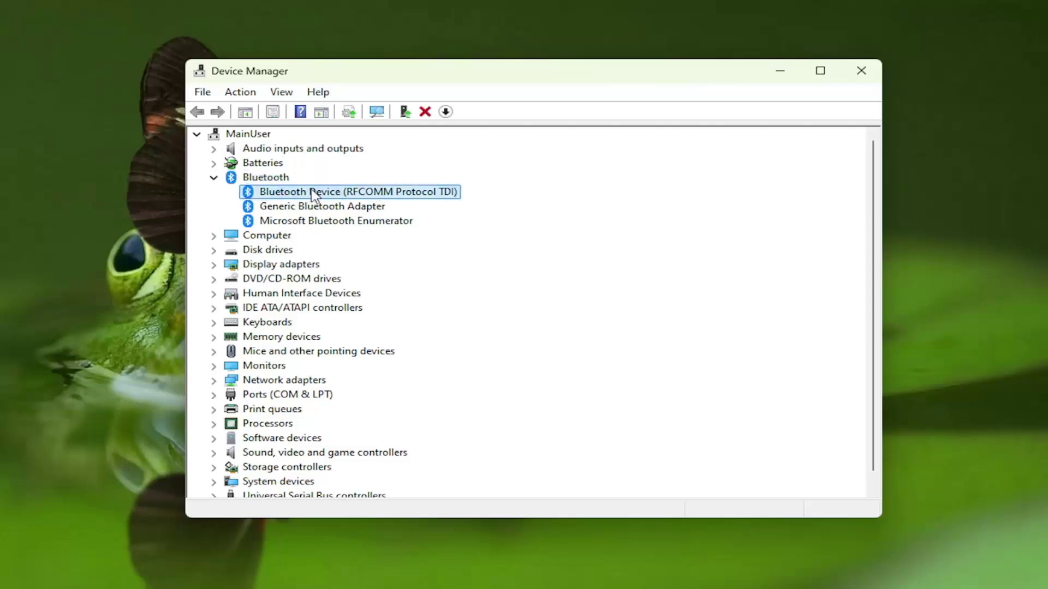
right_click(315, 197)
click(363, 288)
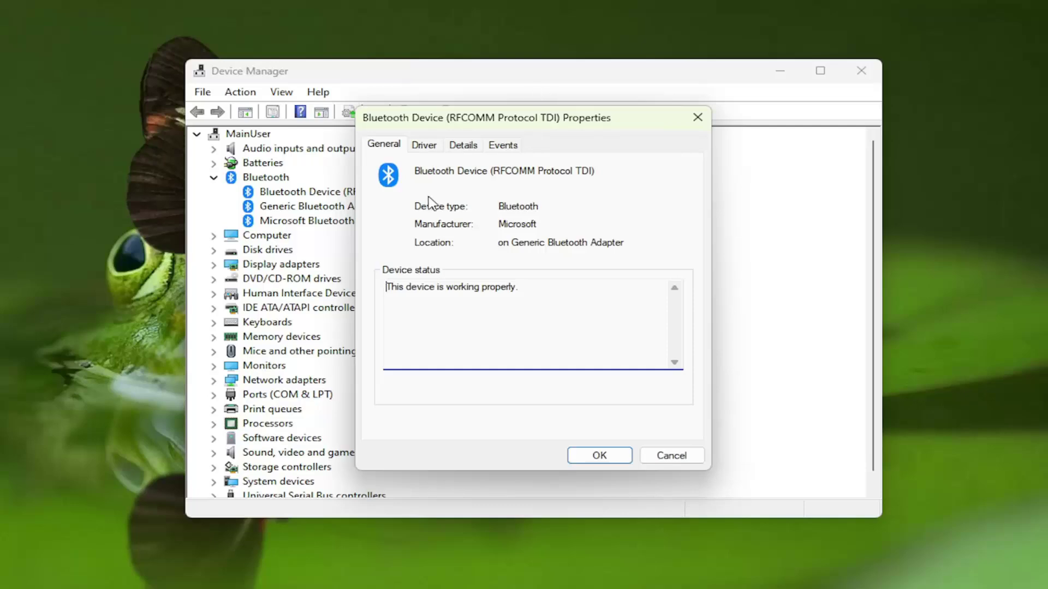
click(592, 458)
click(818, 103)
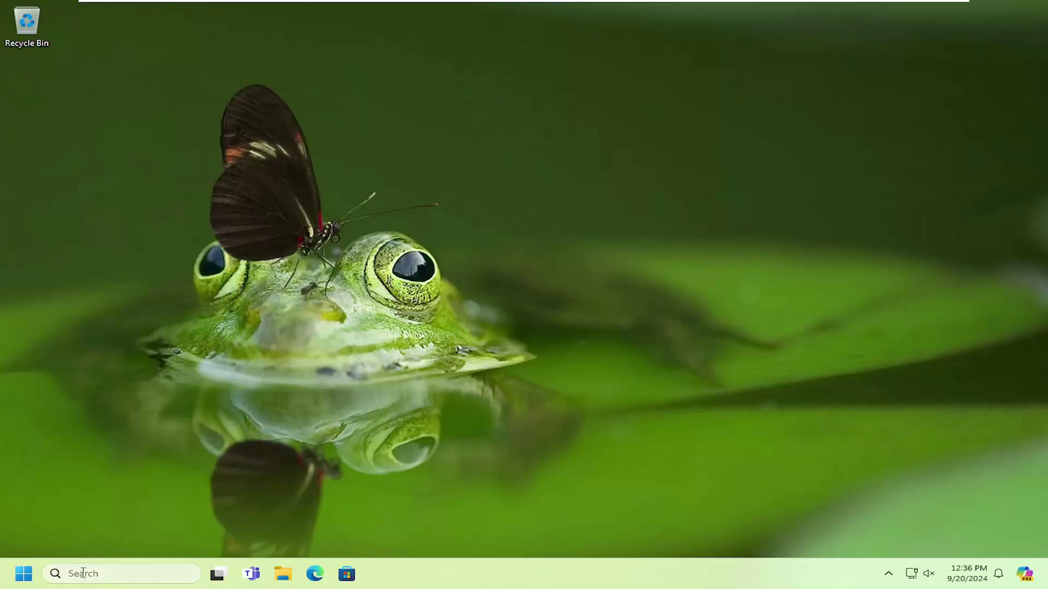
Search 'services' from the Start menu and open the Services app
click(16, 577)
text(services)
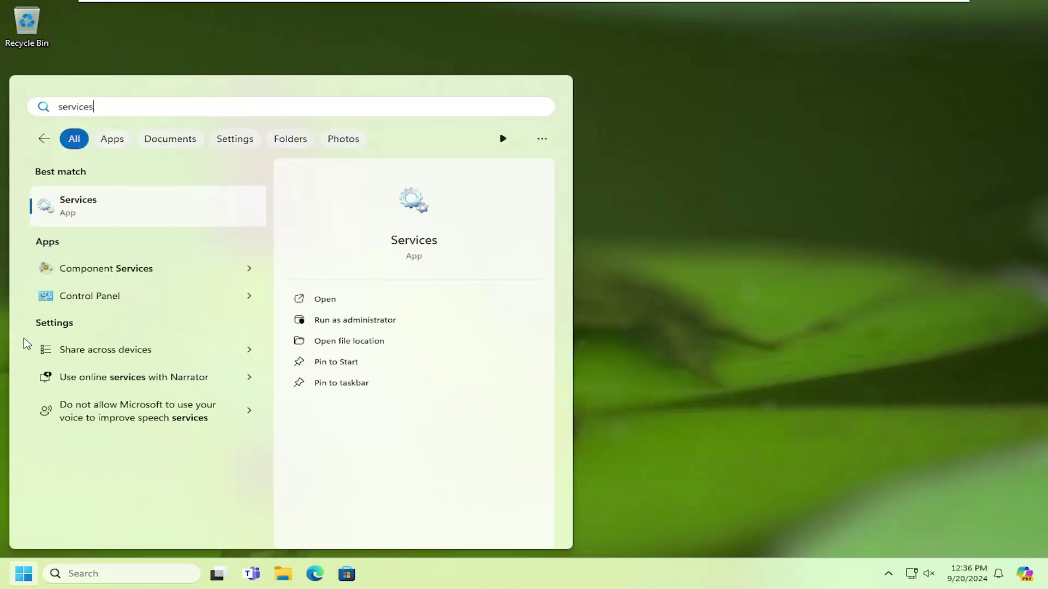
click(86, 214)
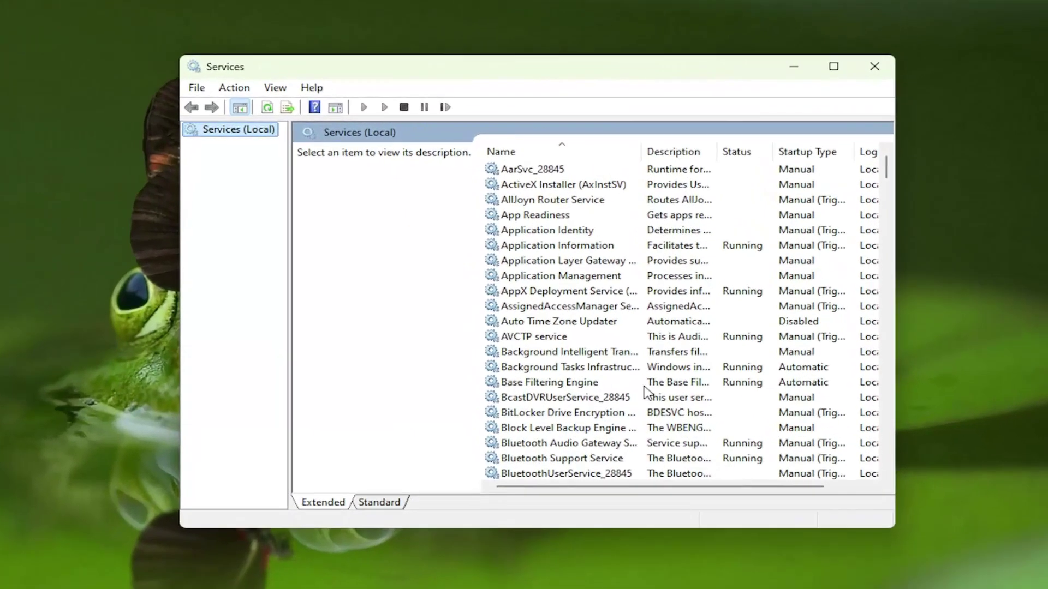
scroll(578, 334, down, 5)
scroll(584, 392, up, 3)
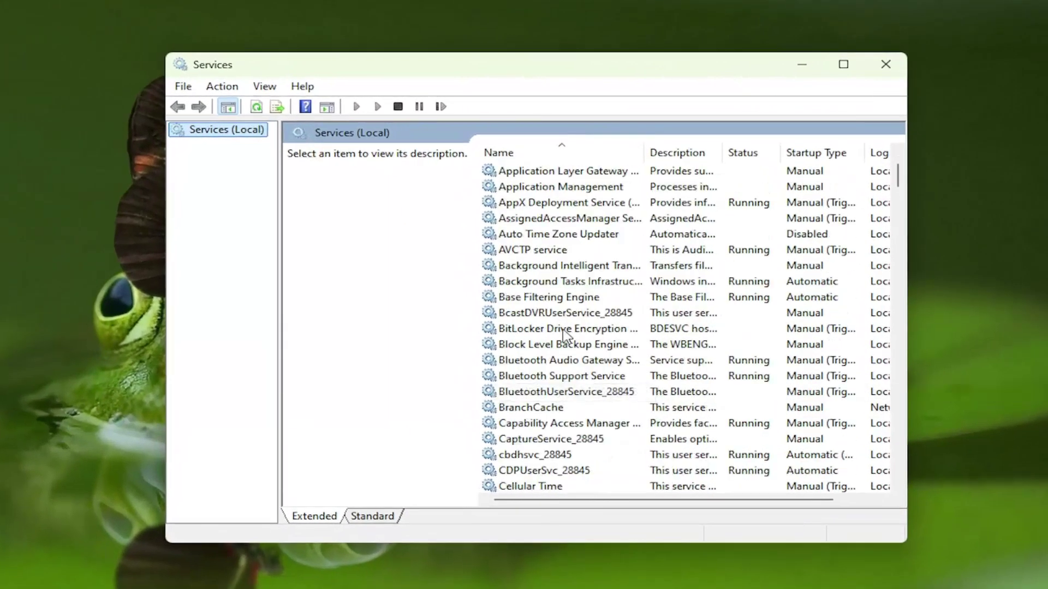
Stop and restart Bluetooth Support Service, then apply the Automatic startup type
click(541, 378)
double_click(540, 382)
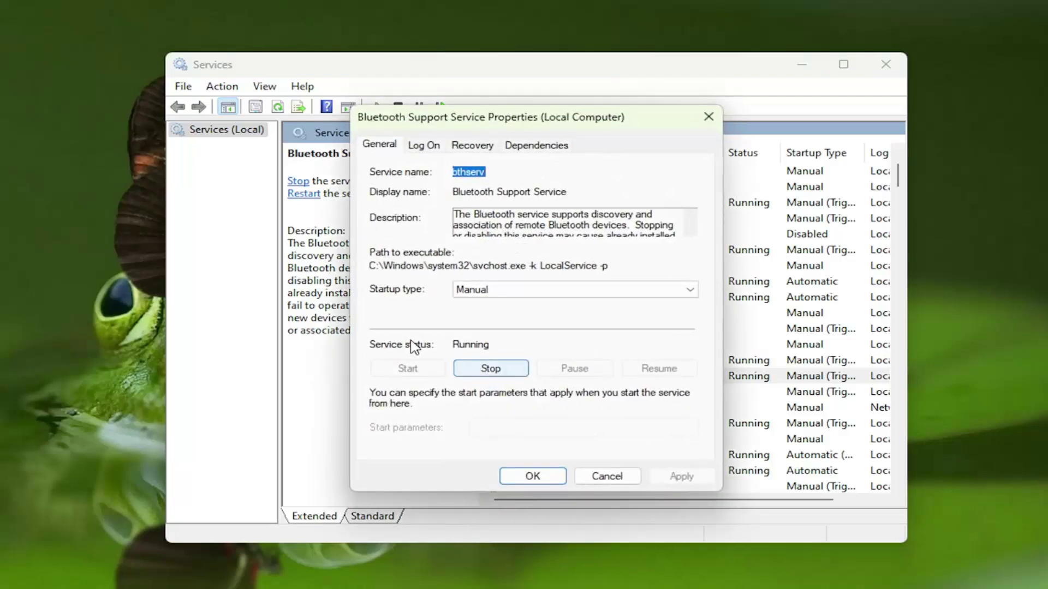
click(480, 368)
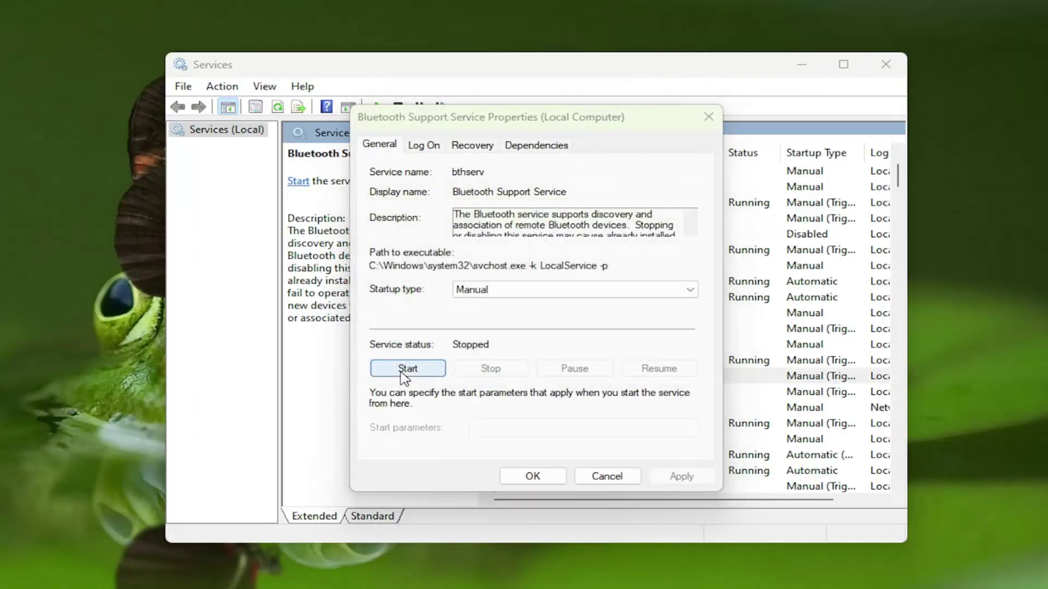
click(408, 369)
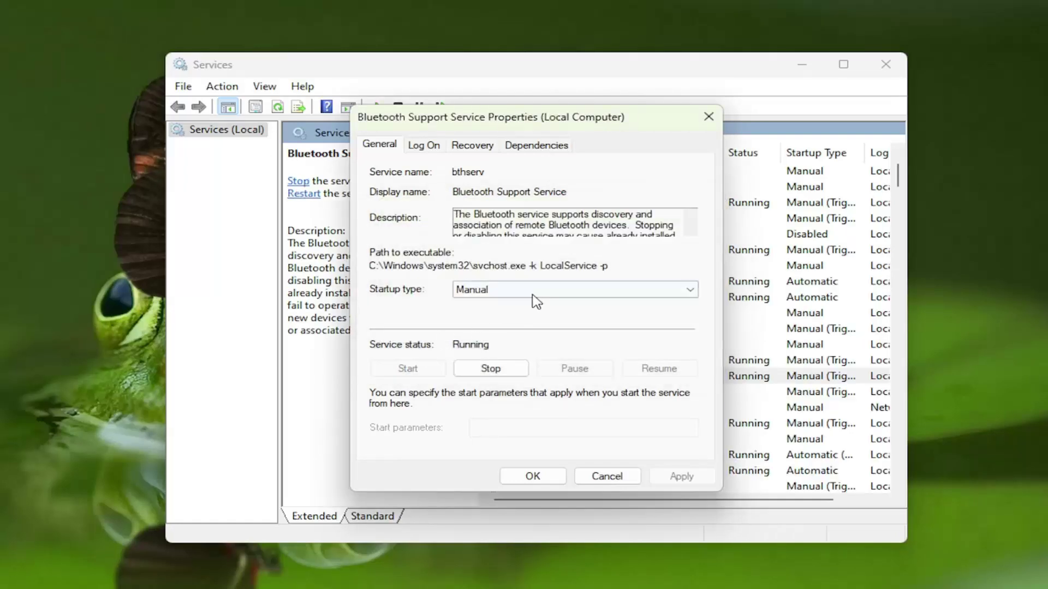
click(471, 290)
click(474, 316)
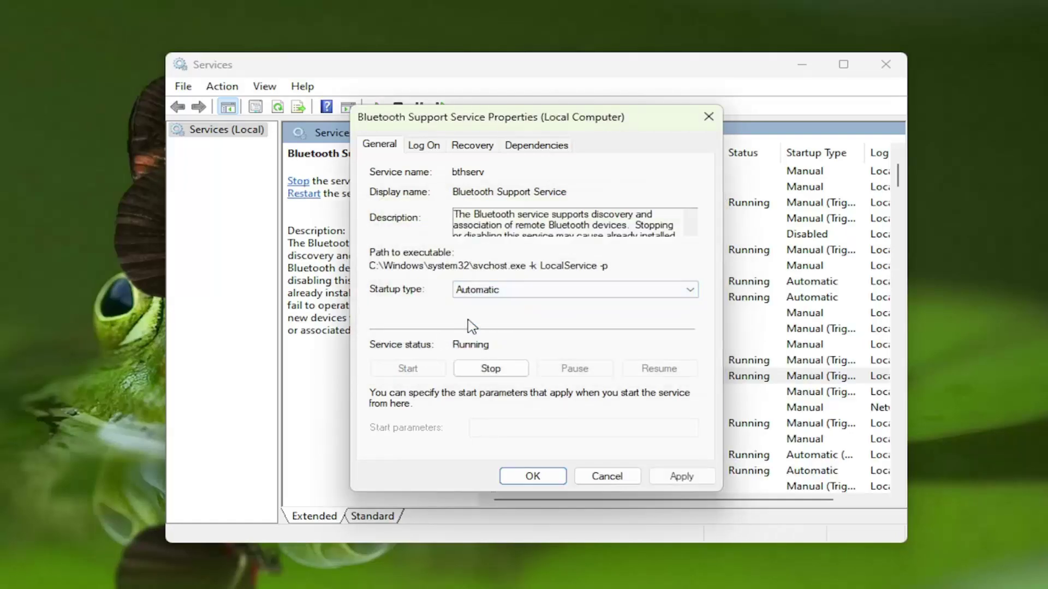
click(667, 478)
click(533, 476)
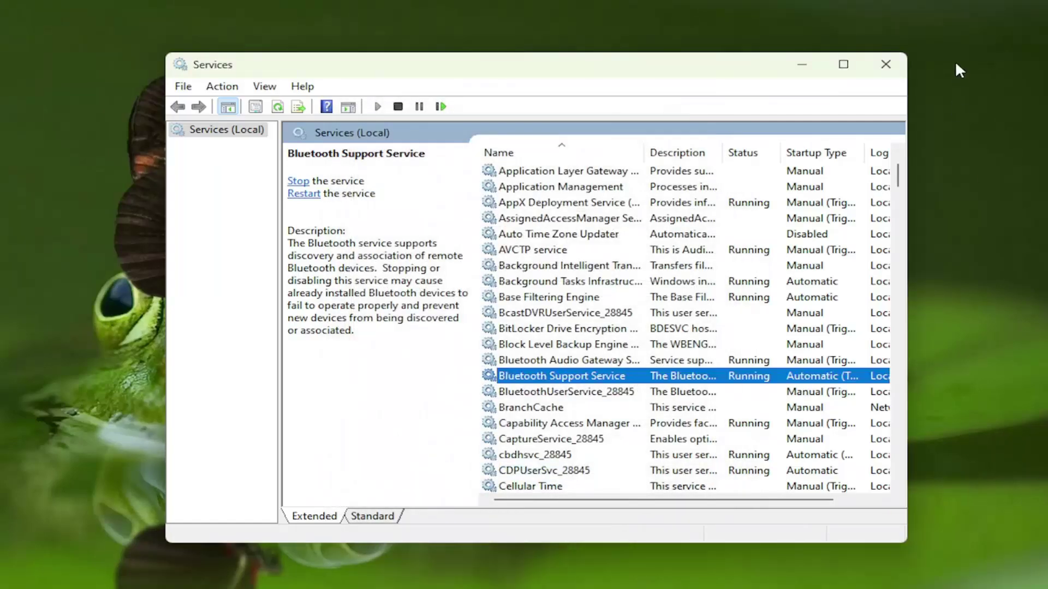
Close Services, open Device Manager and expand Network adapters
click(877, 68)
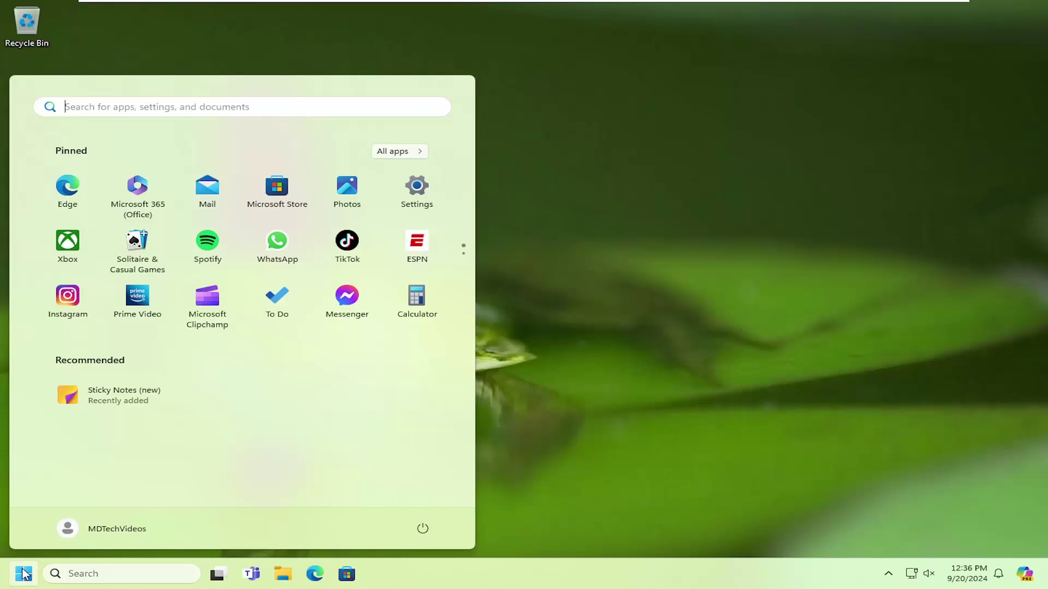
text(device mana)
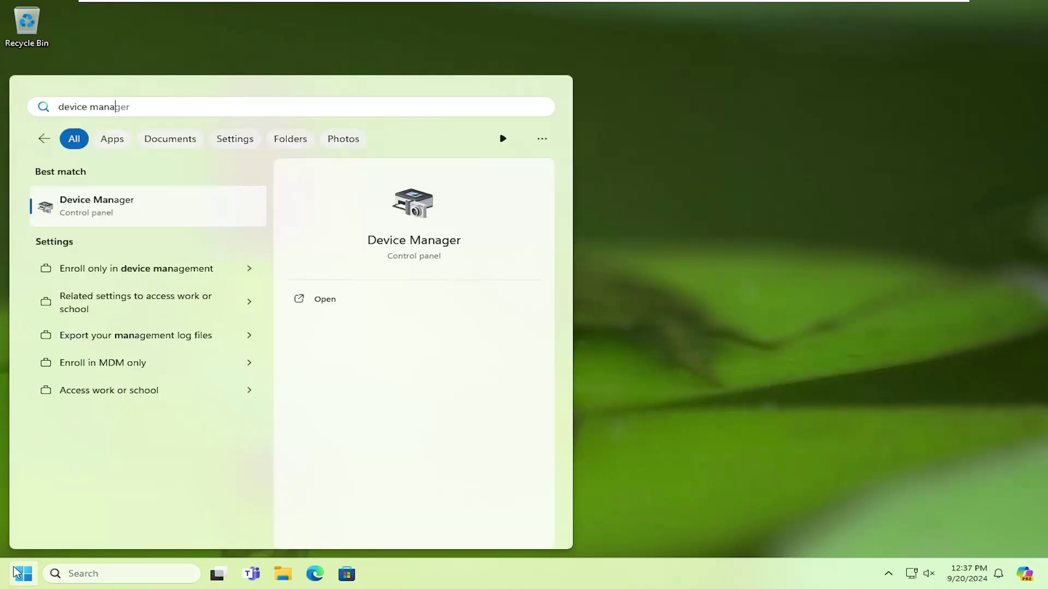
text(ger)
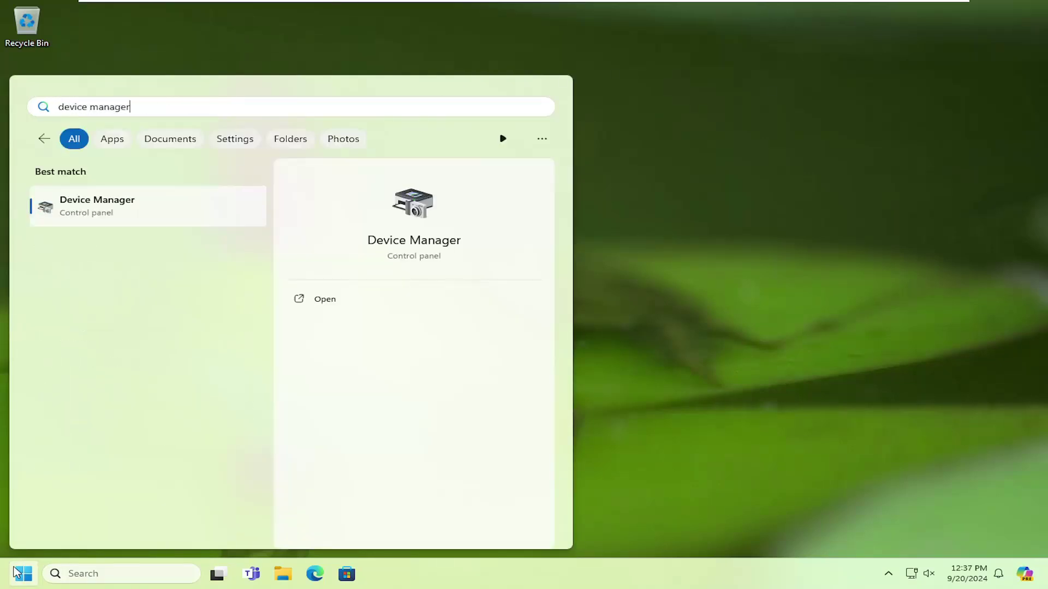
click(105, 206)
drag(405, 42, 649, 105)
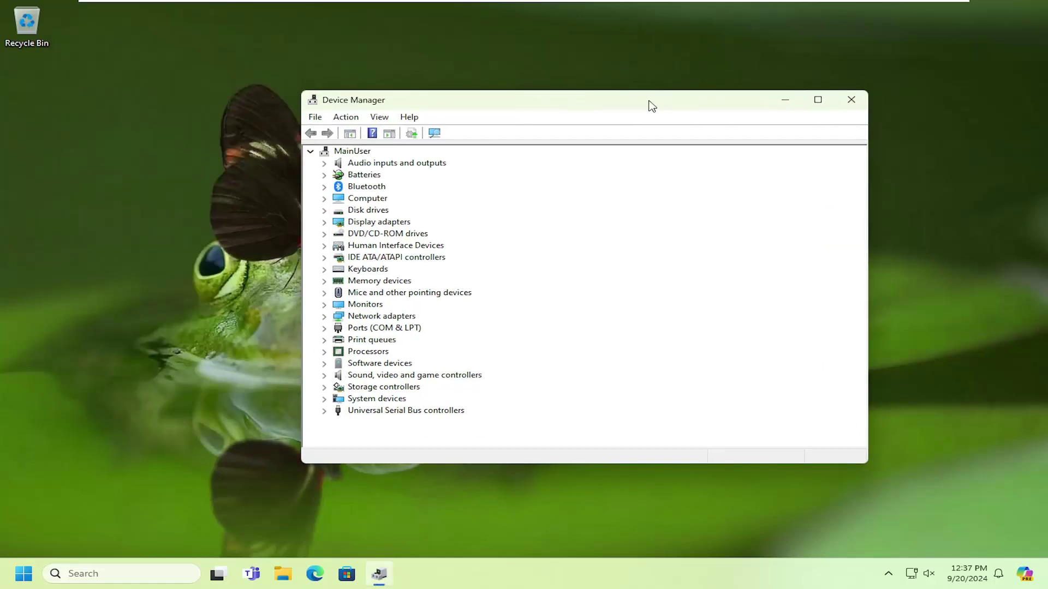
double_click(372, 318)
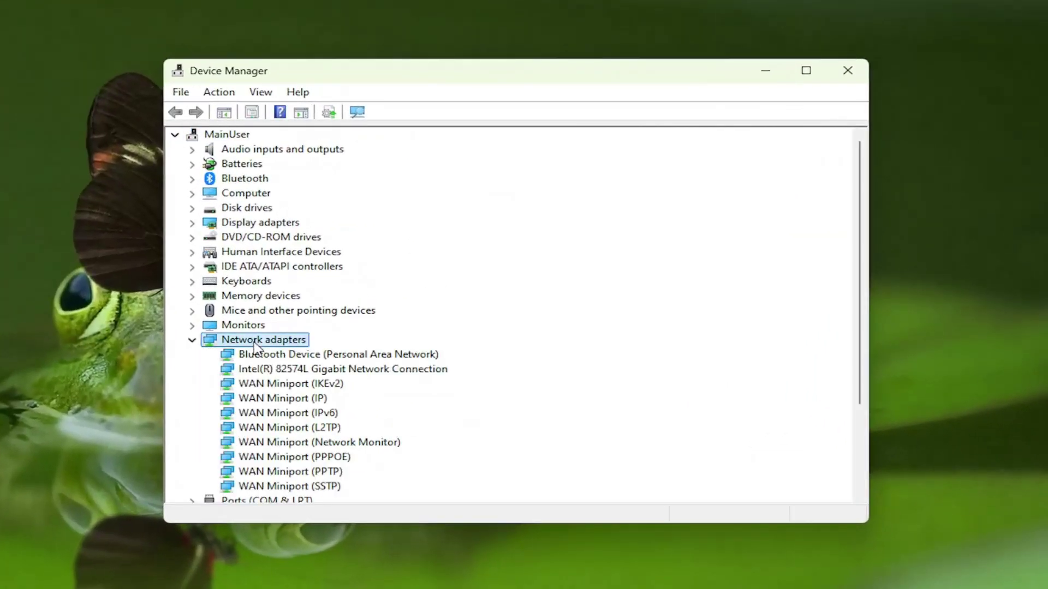
Untick 'Allow the computer to turn off this device' for the Intel 82574L Gigabit adapter
click(265, 370)
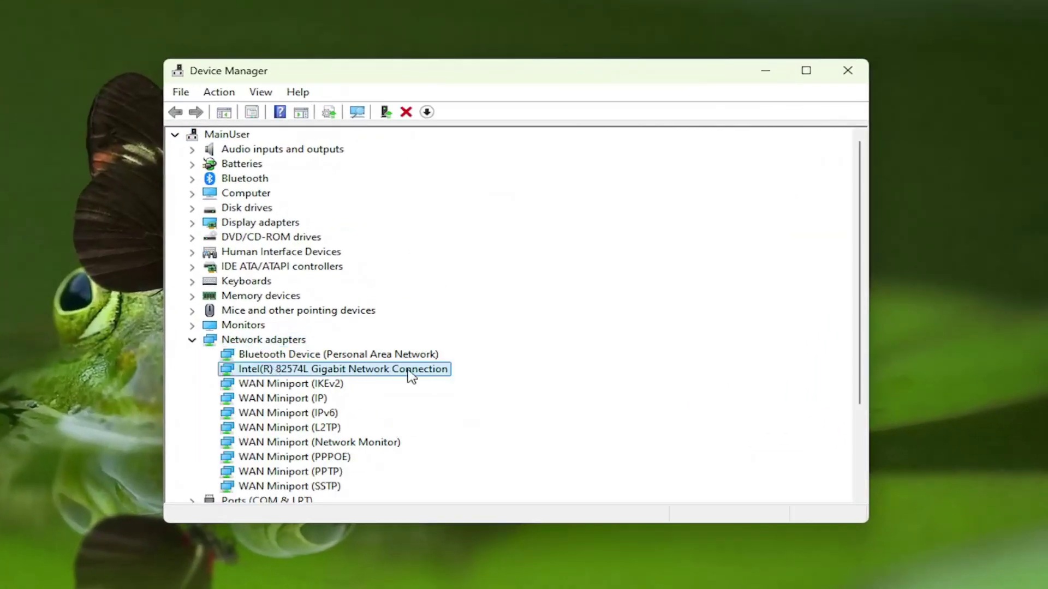
right_click(349, 370)
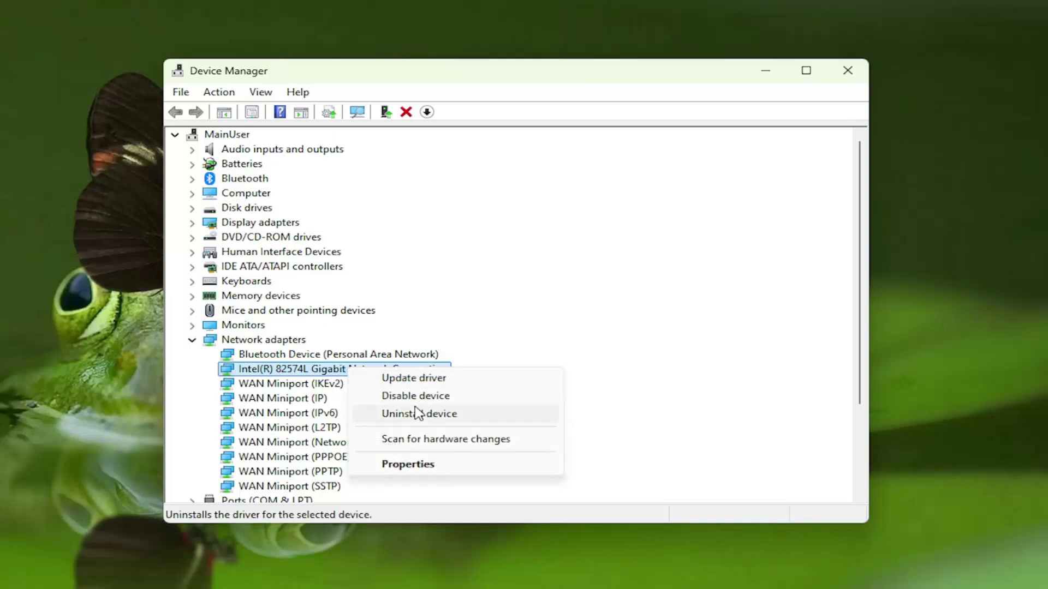
click(404, 465)
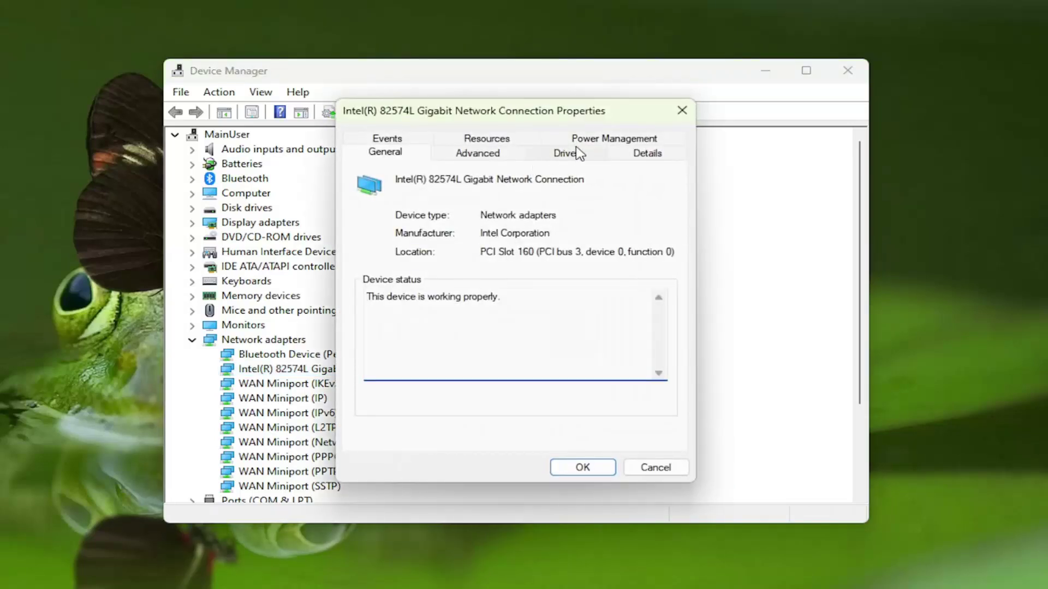
click(592, 141)
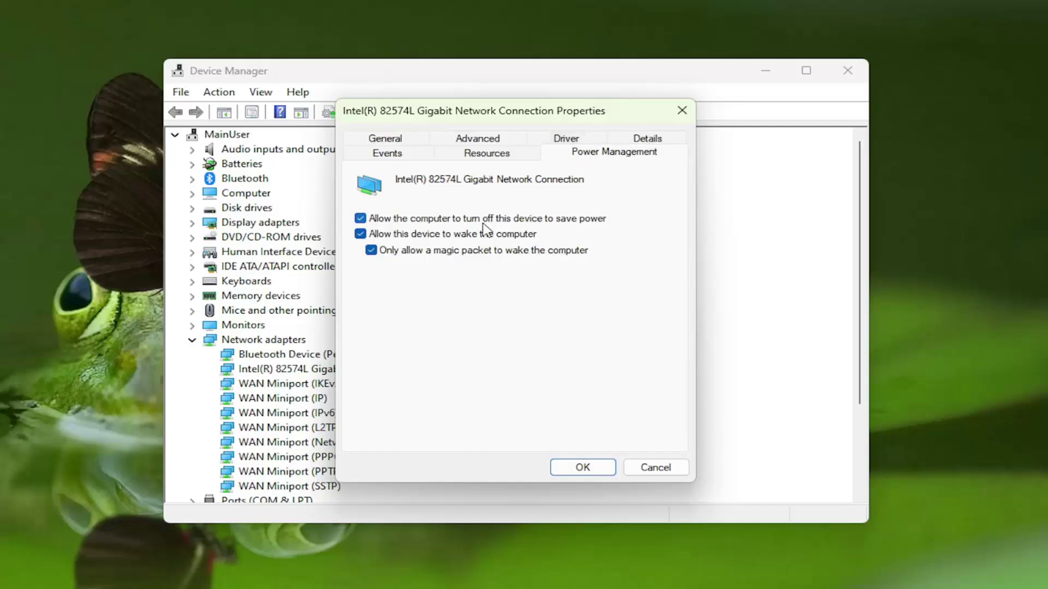
click(449, 220)
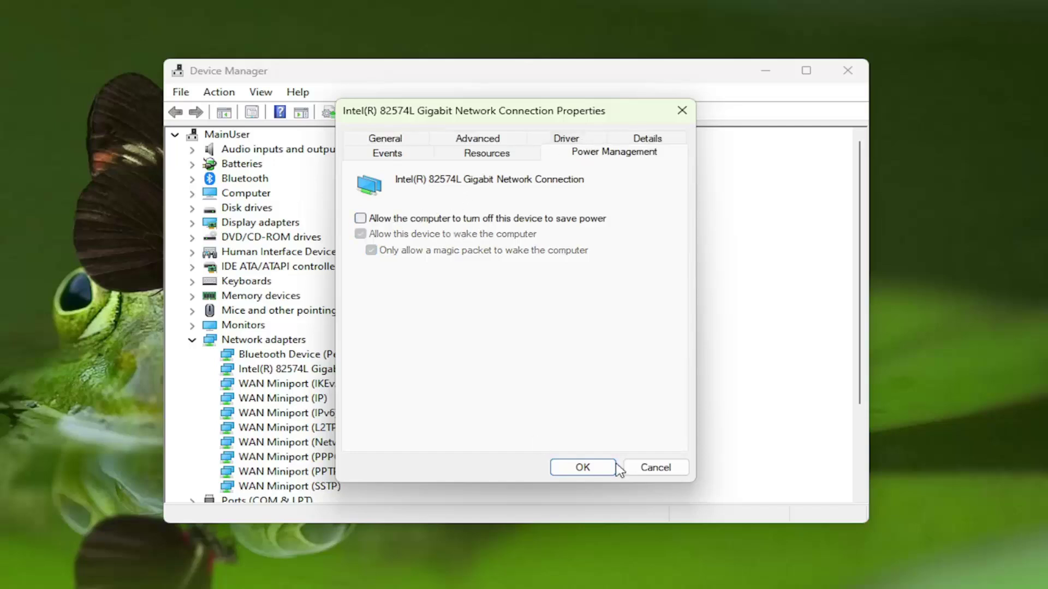
click(583, 468)
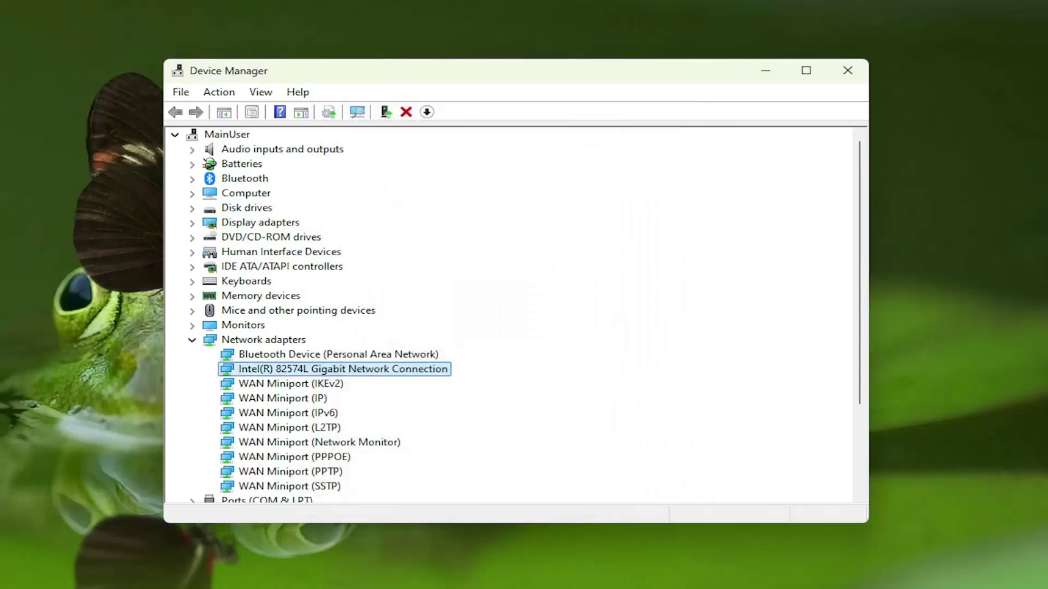
double_click(262, 341)
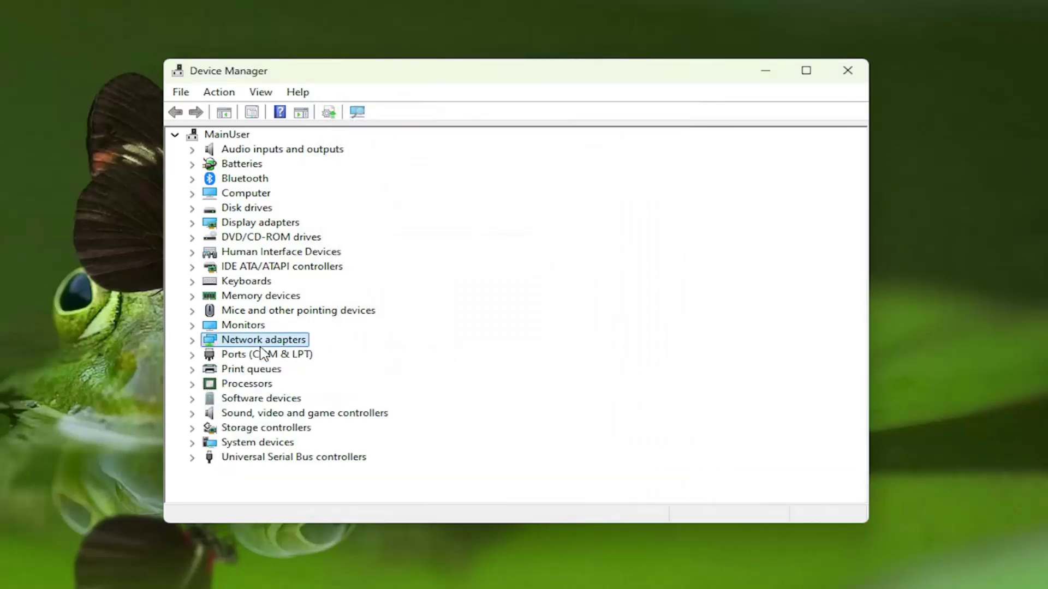
Close Device Manager and launch Command Prompt as administrator from a 'cmd' search
click(845, 71)
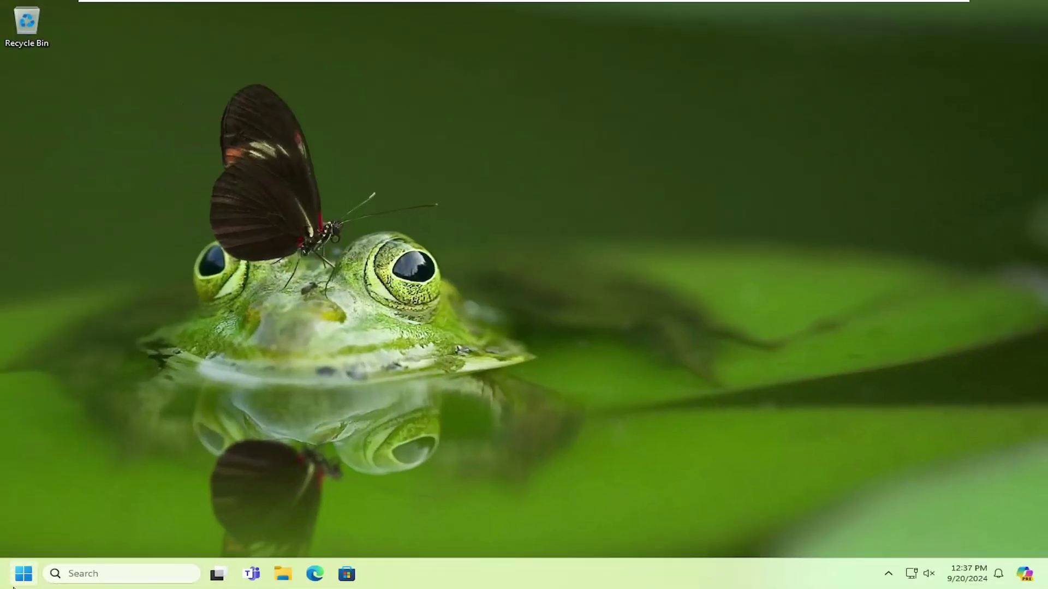
click(23, 574)
text(cmd)
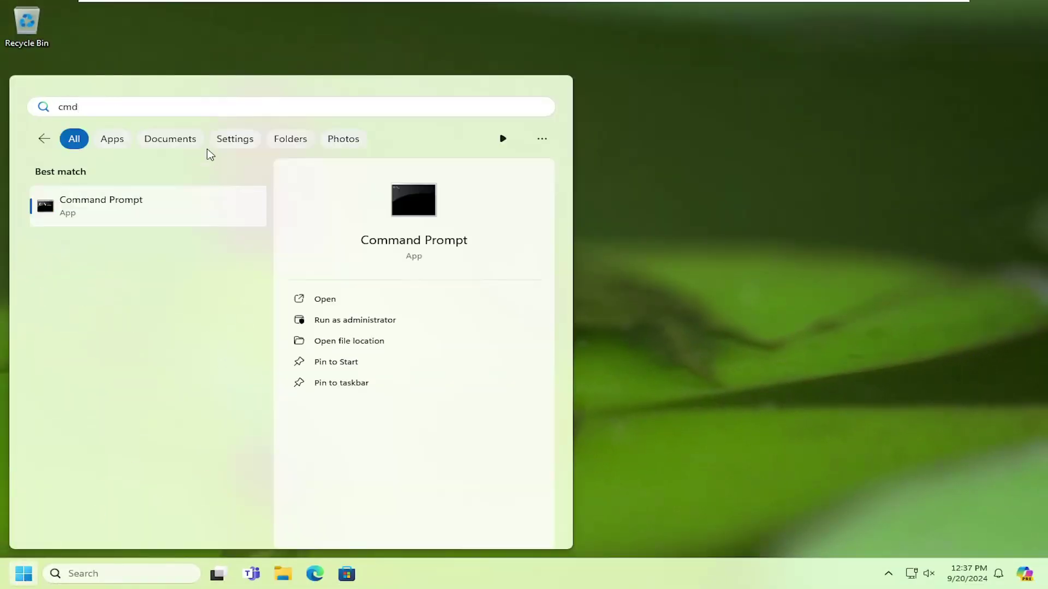
right_click(91, 204)
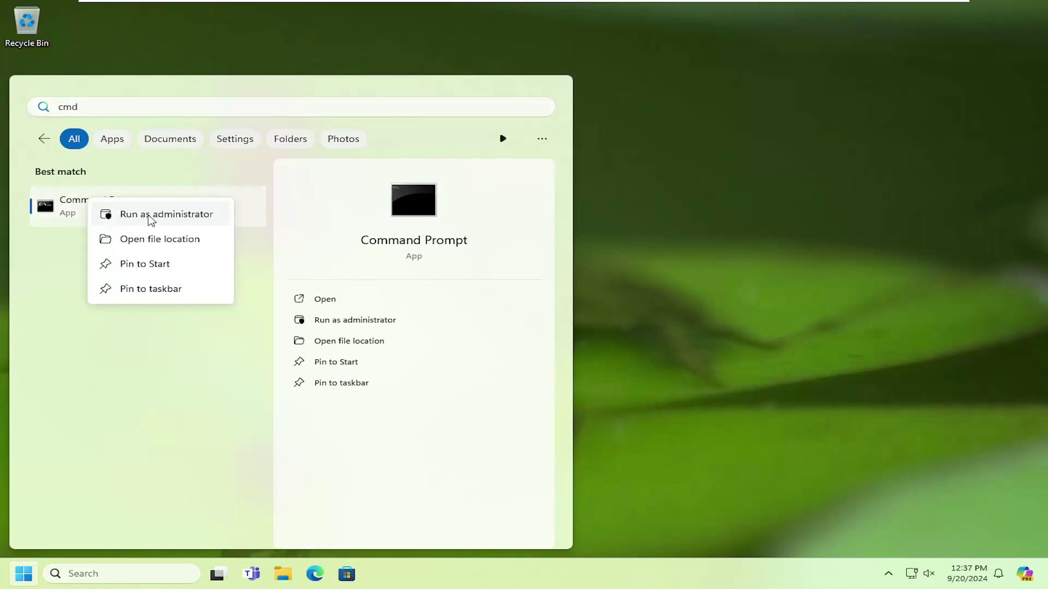
click(152, 218)
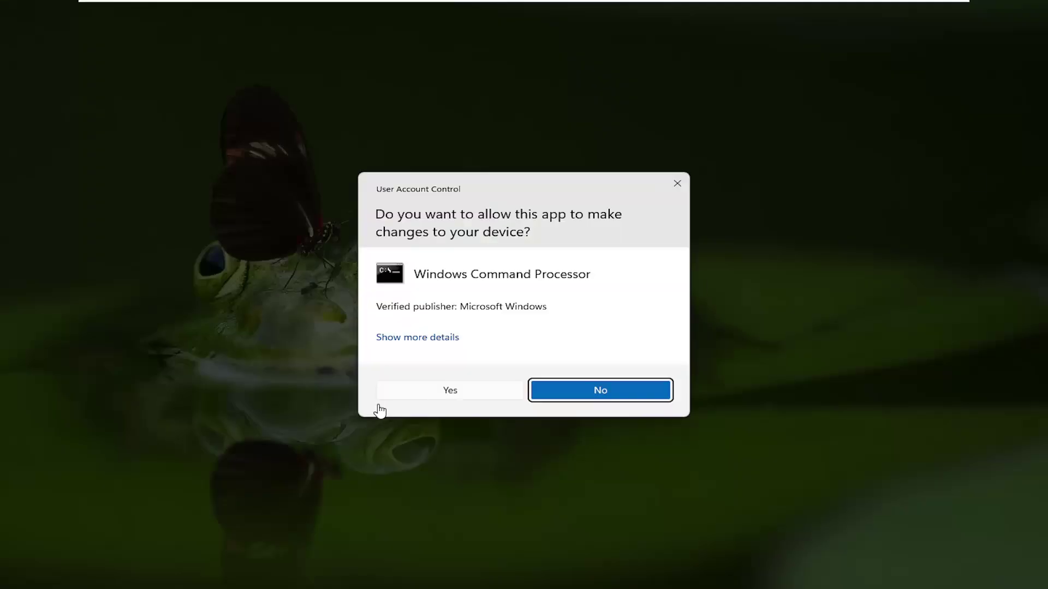
click(453, 392)
drag(460, 67, 539, 104)
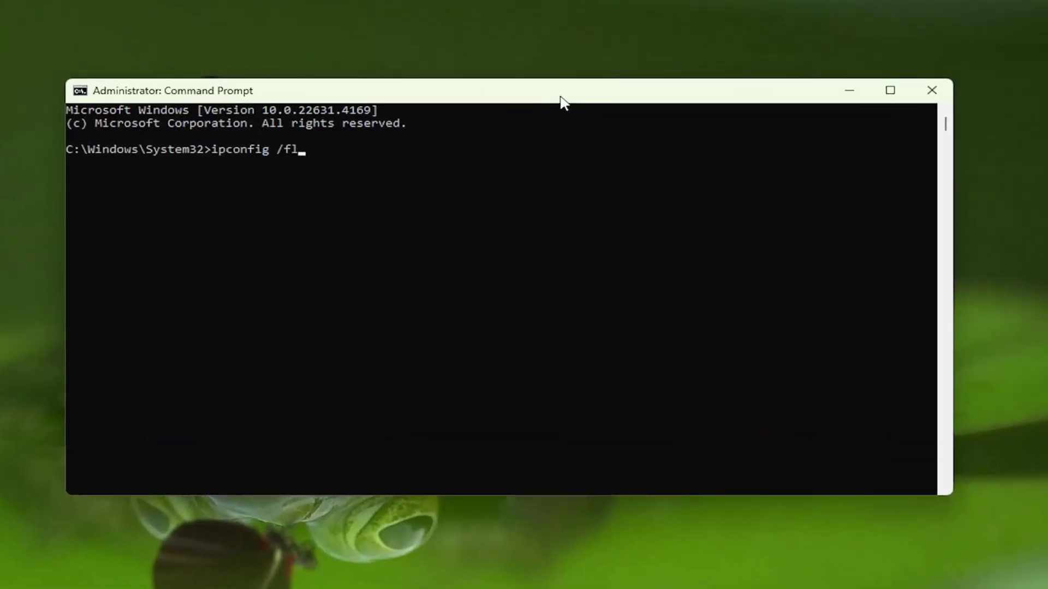
Run ipconfig /flushdns and then netsh winsock reset
text(ushdns)
key(Return)
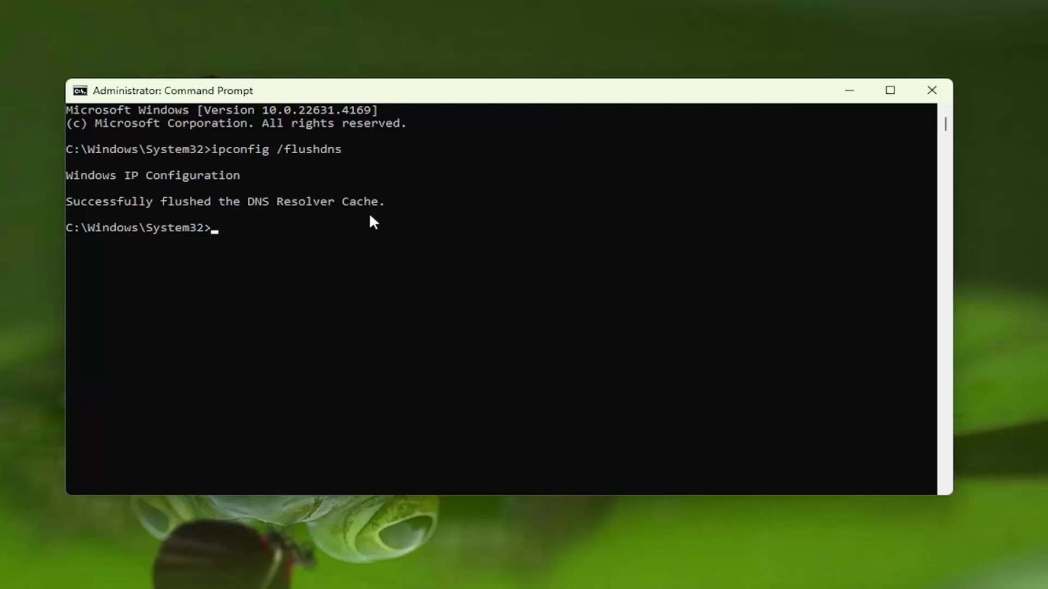
text(netsh winsock reset)
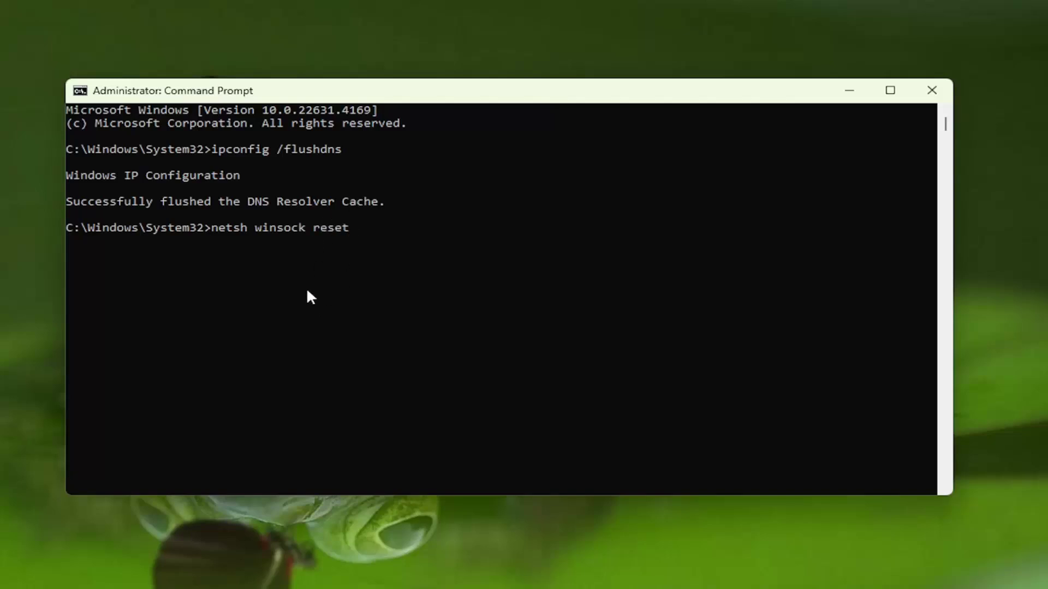
key(Return)
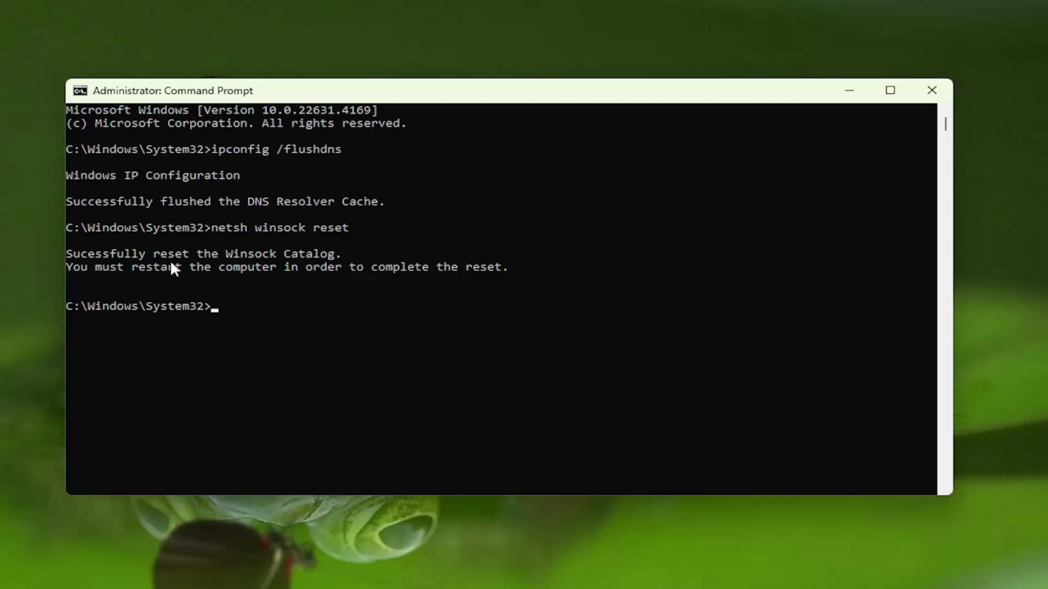